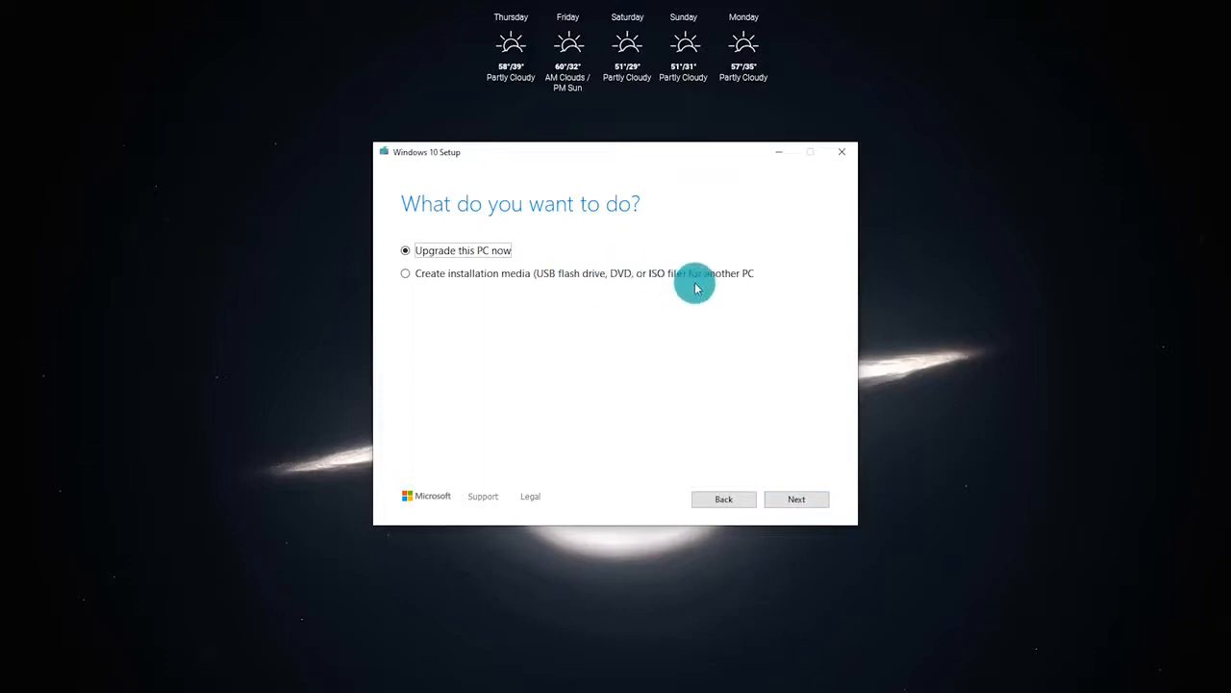
Choose to create installation media for another PC, using the recommended language, edition and architecture, on a USB flash drive.
left_click(405, 276)
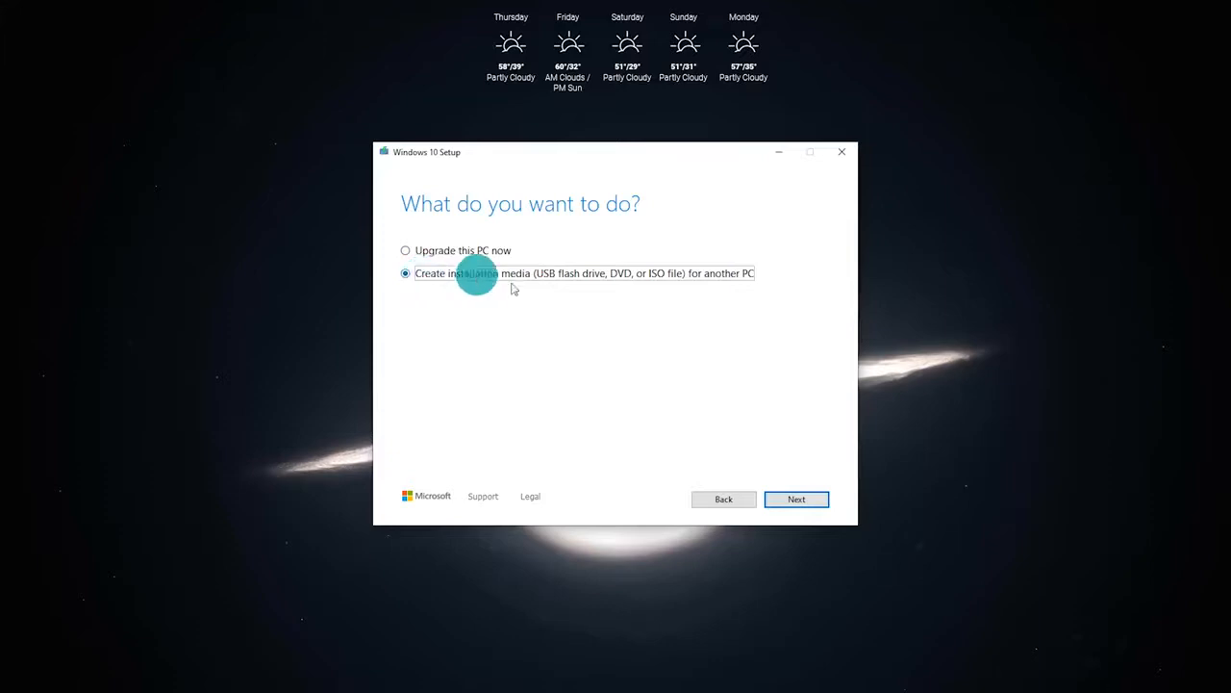
left_click(796, 502)
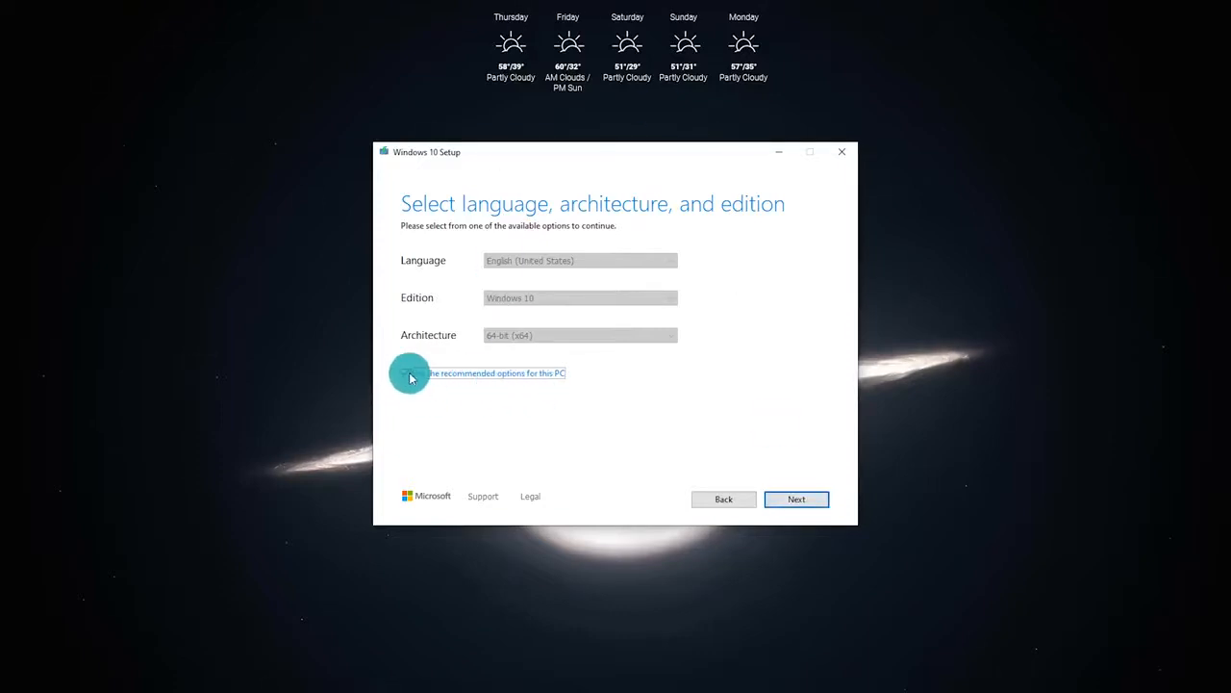
left_click(795, 498)
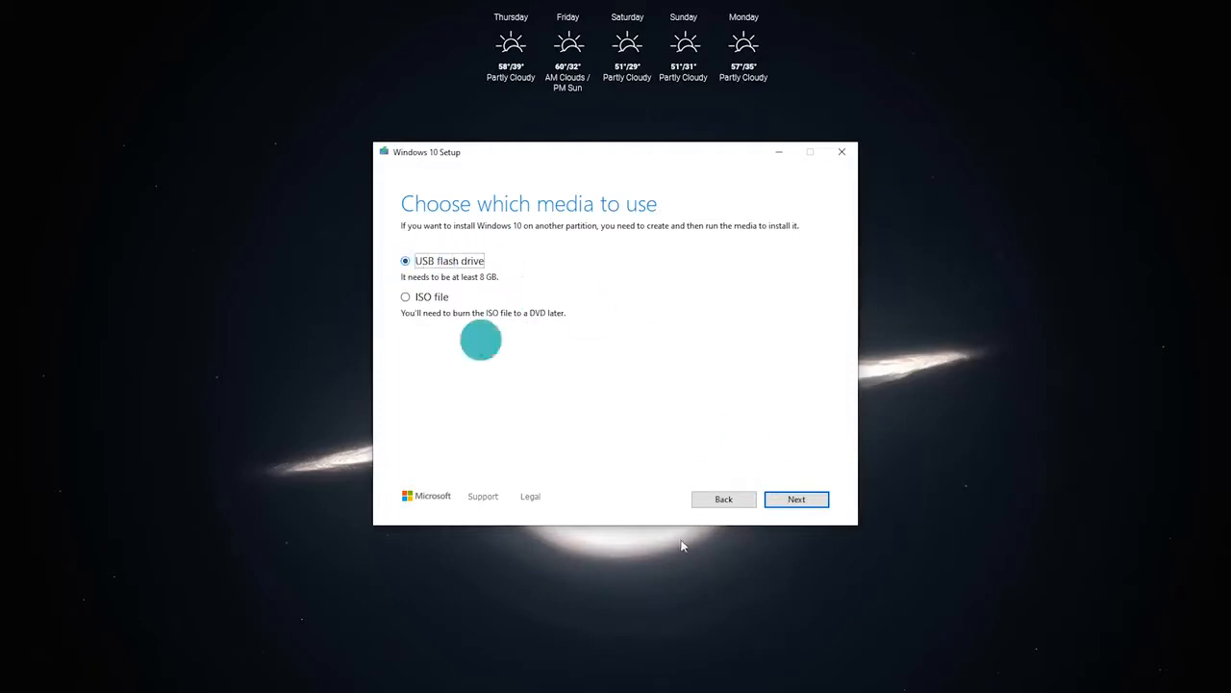
left_click(798, 502)
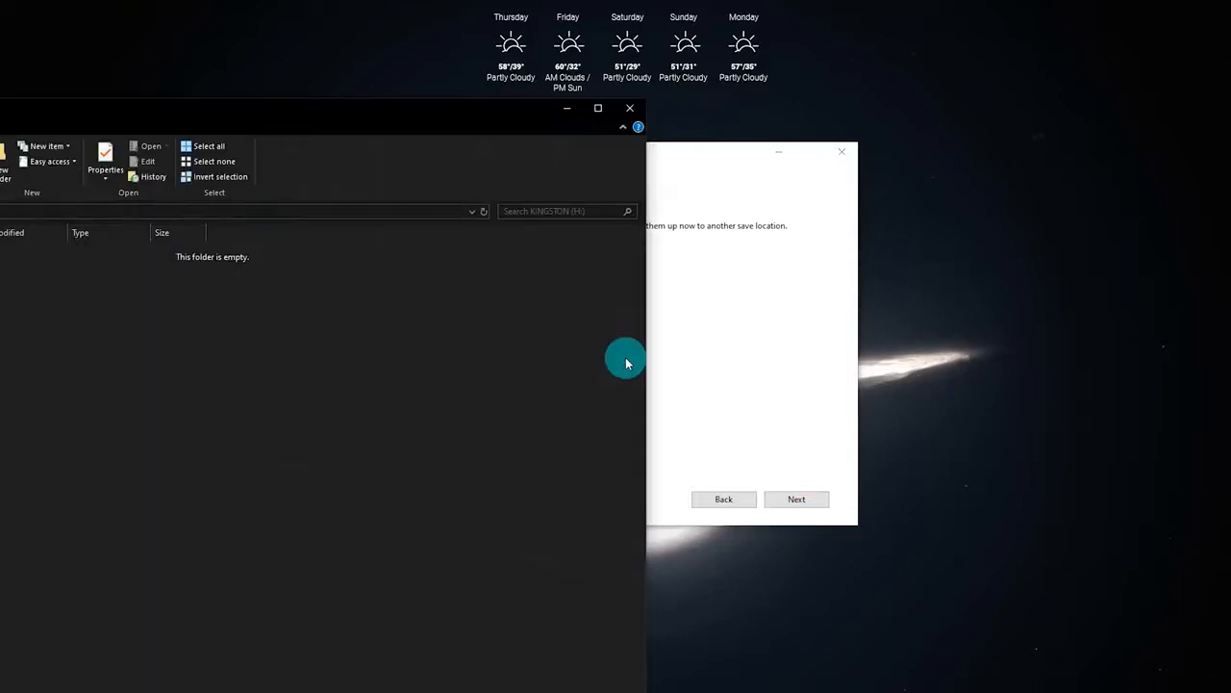
Close the flash drive's folder window, refresh the removable drive list and continue with H: (KINGSTON) as the target.
left_click_drag(475, 119, 446, 27)
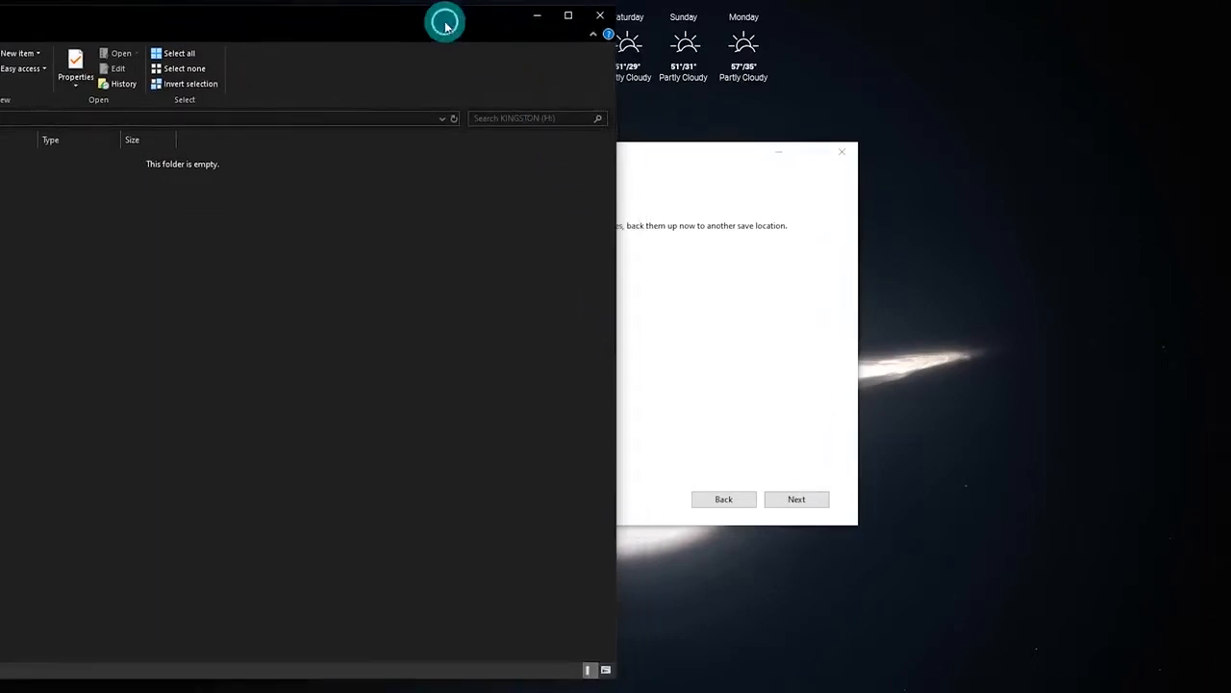
left_click(598, 17)
left_click_drag(596, 153, 587, 182)
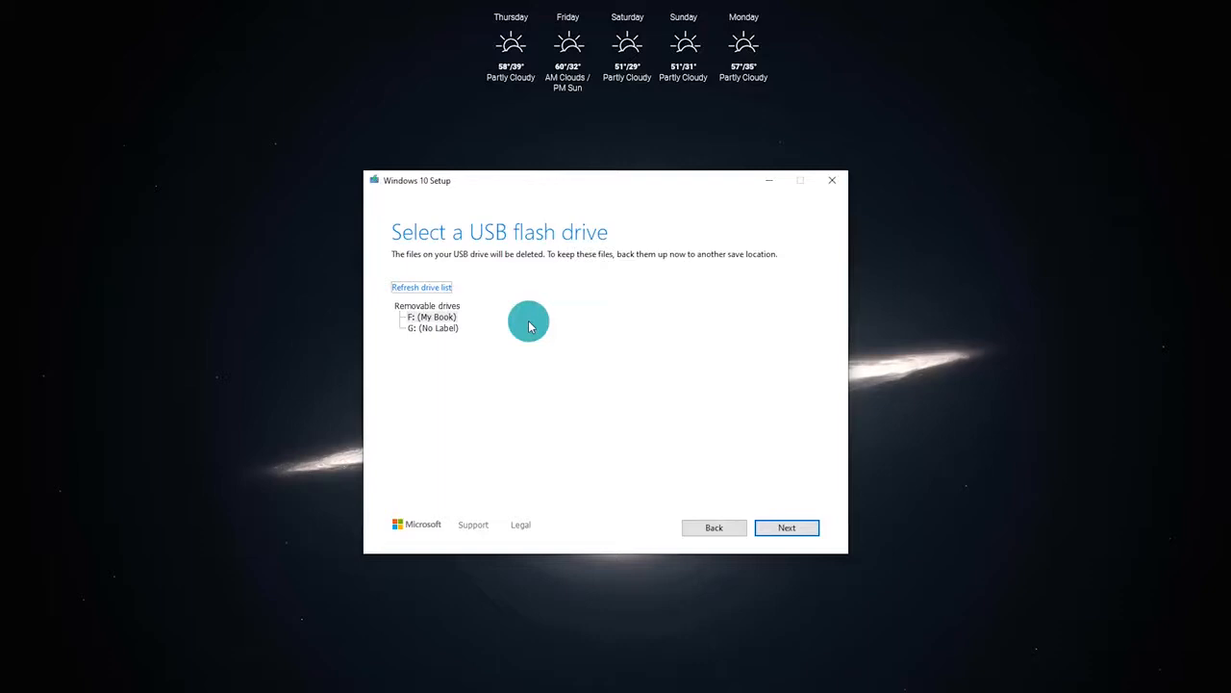
key("Tab")
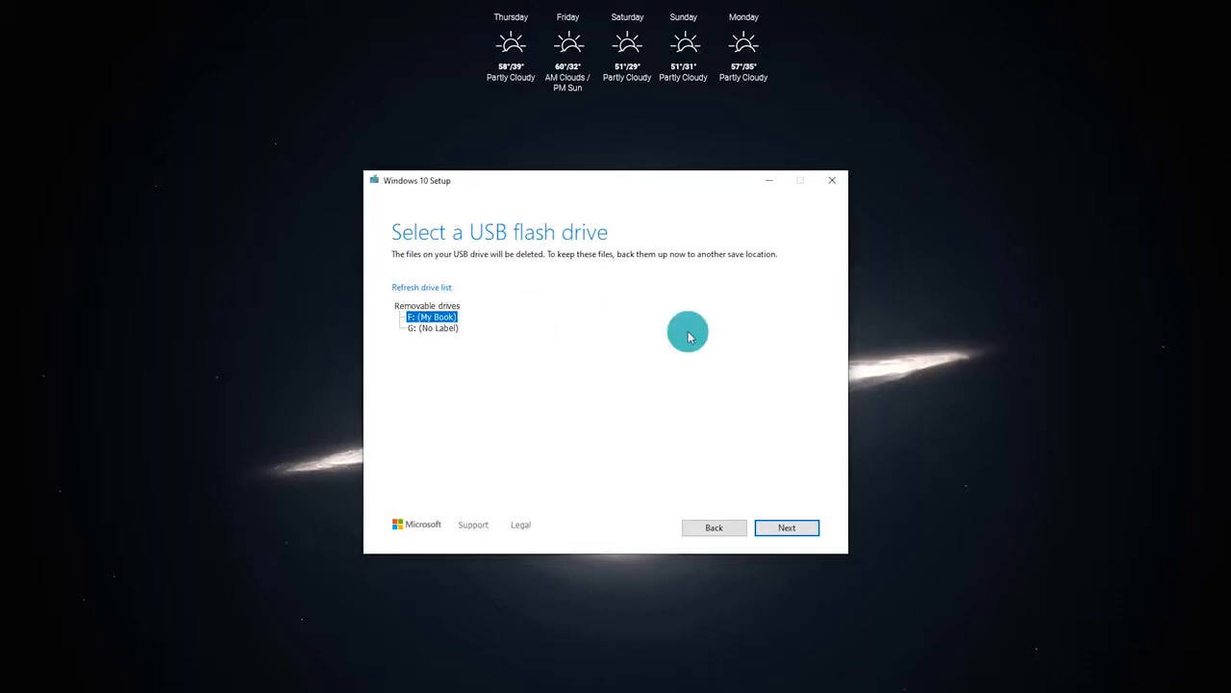
left_click(390, 288)
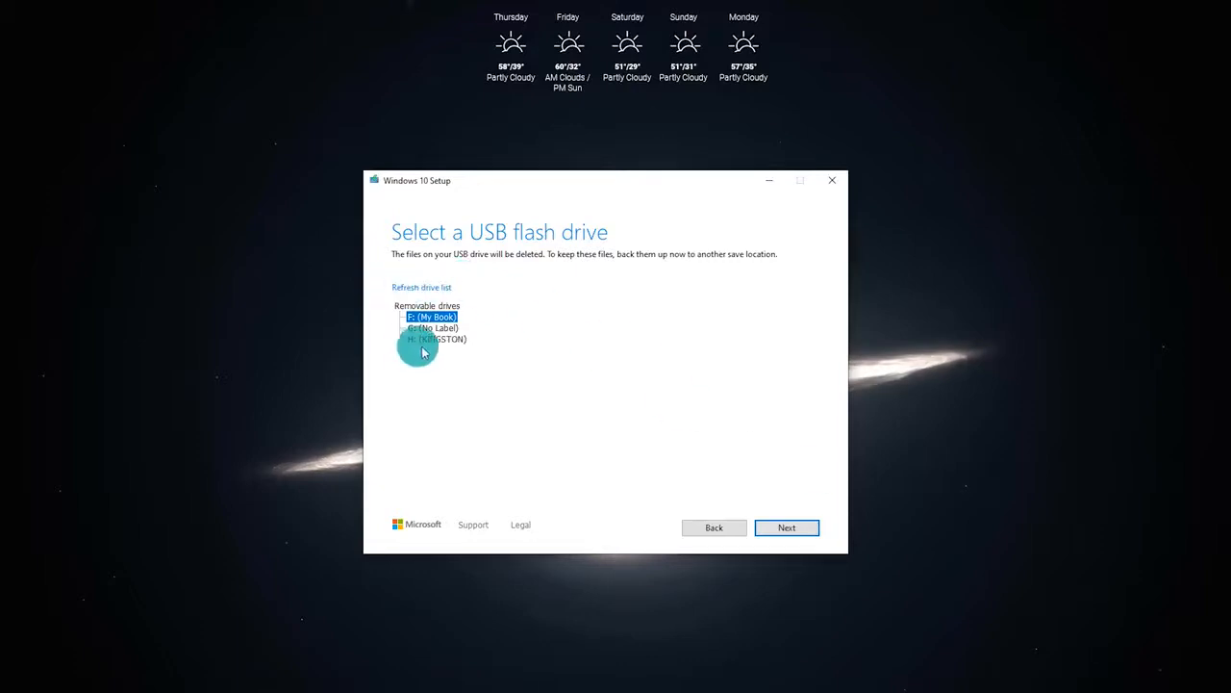
left_click(432, 344)
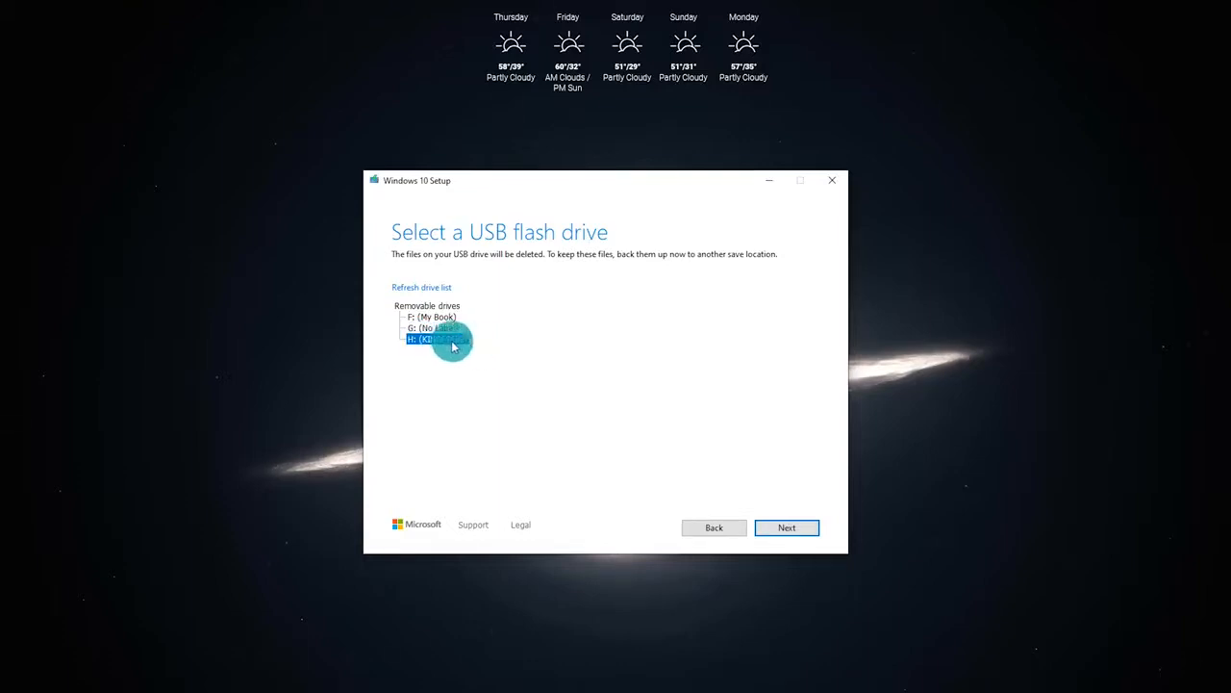
left_click(785, 531)
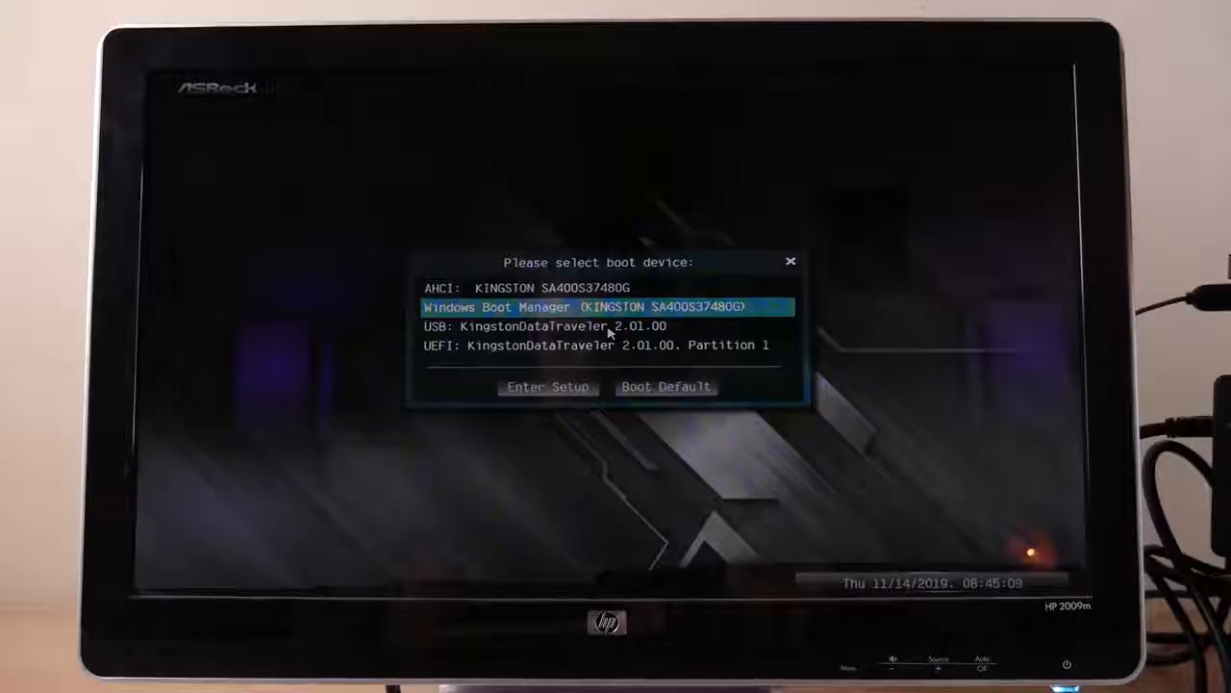
Go through the KingstonDataTraveler 2.01.00 flash drive entries in the boot device list.
key("Down")
key("Down")
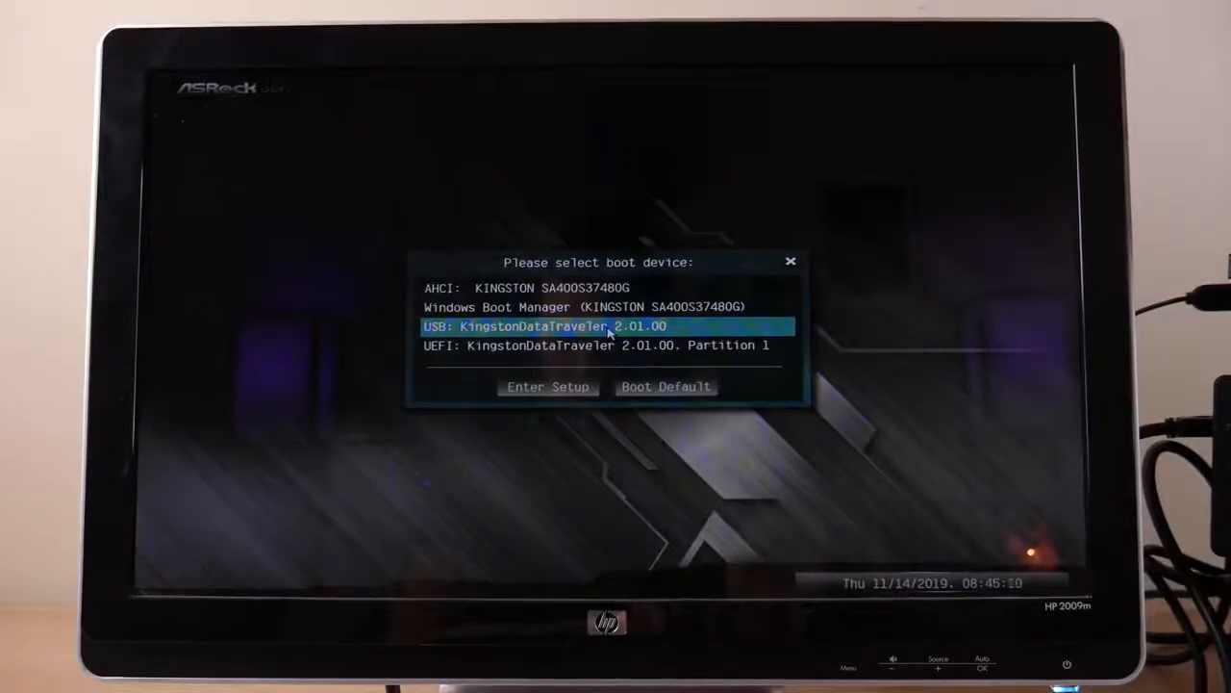
key("Up")
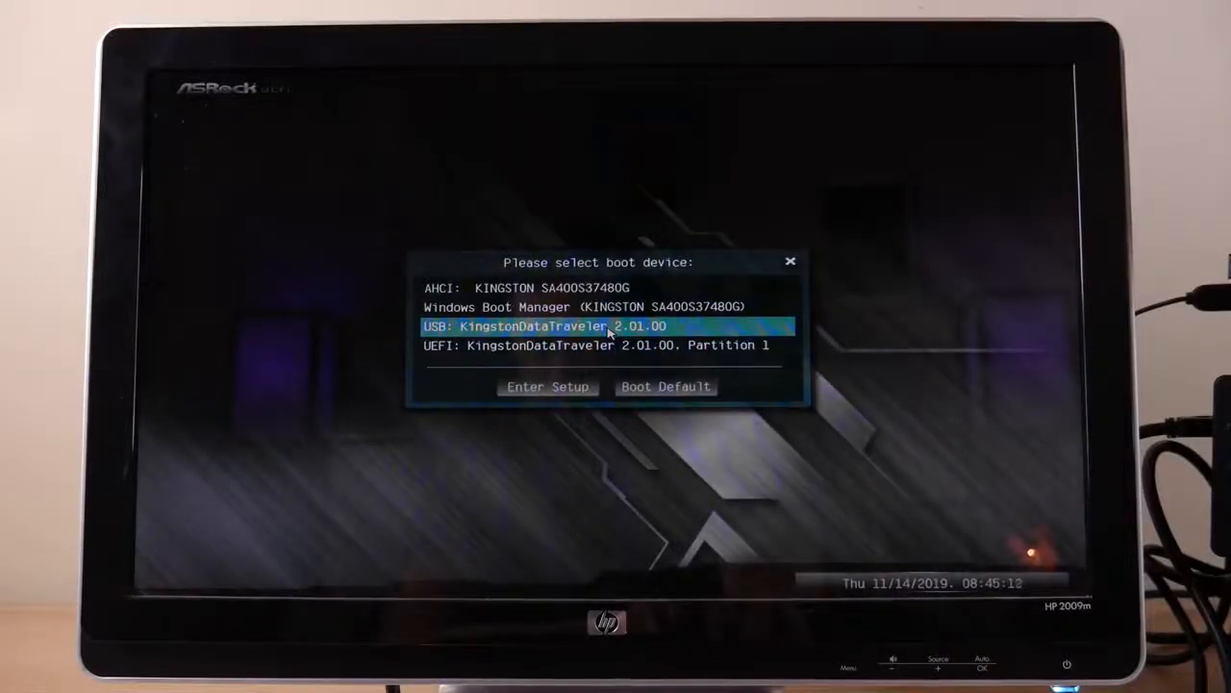
key("Down")
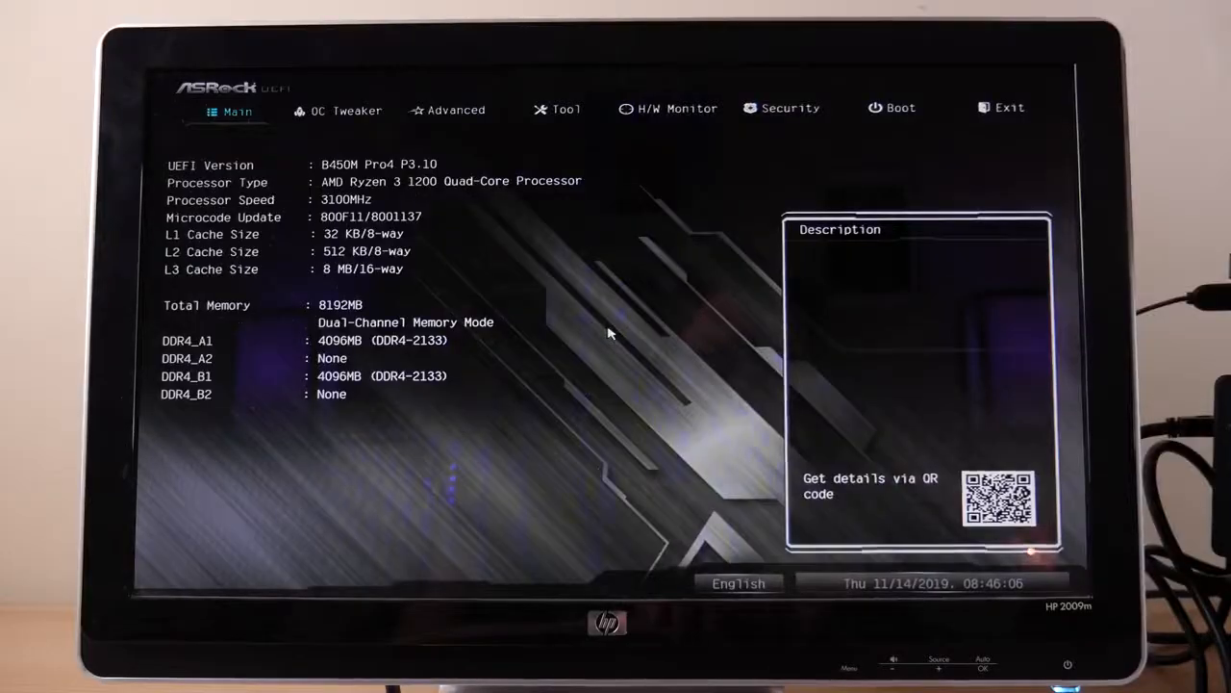
Open the boot settings of the UEFI setup to view the boot option priorities.
key("Right")
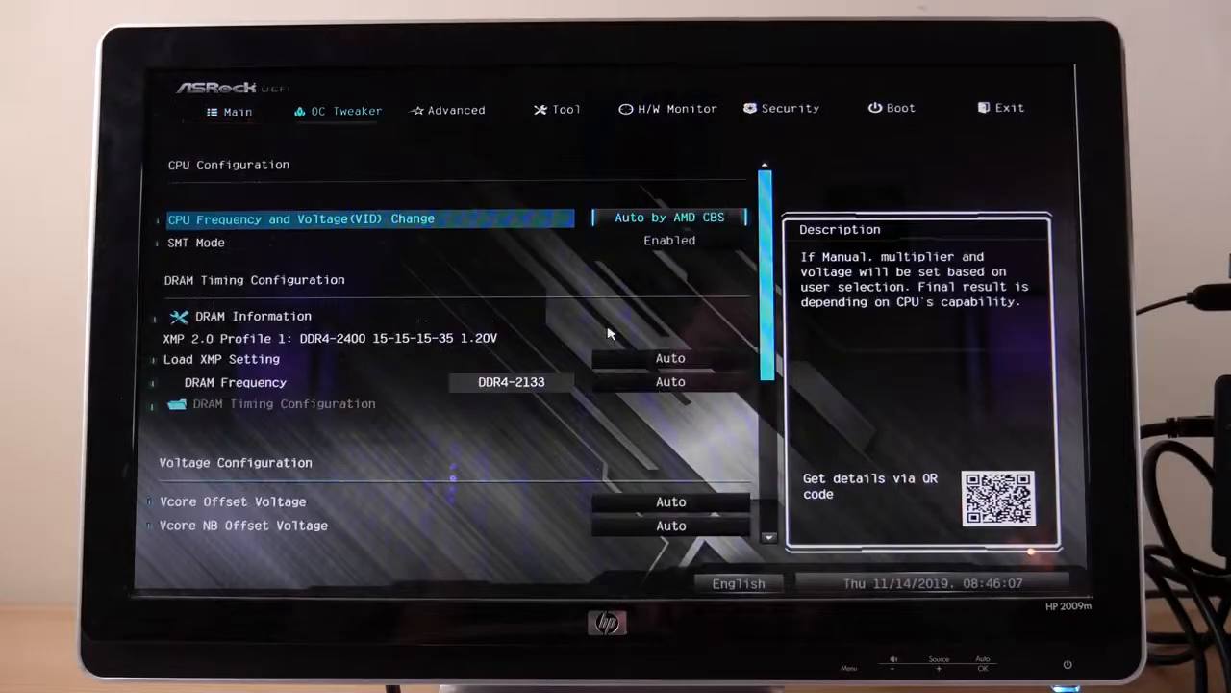
key("Right")
key("Right")
key("Right")
key("Right")
key("Right")
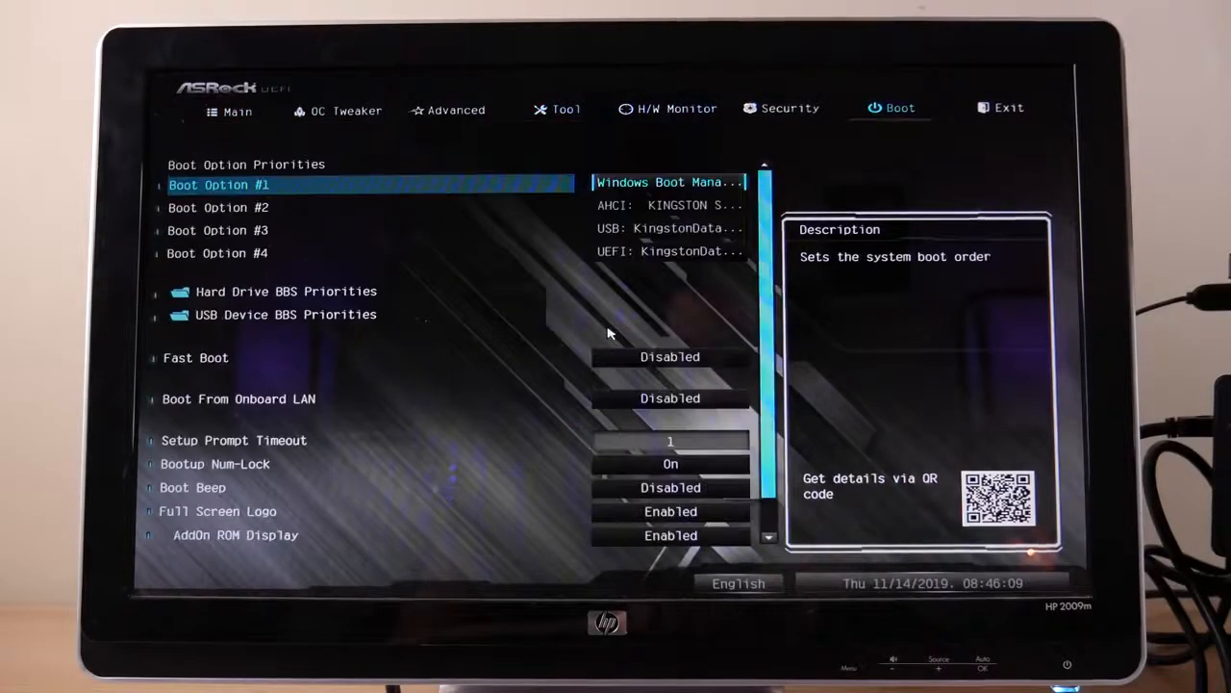
key("Left")
key("Right")
Examine the boot option priorities and open the device choices for Boot Option #1.
key("Down")
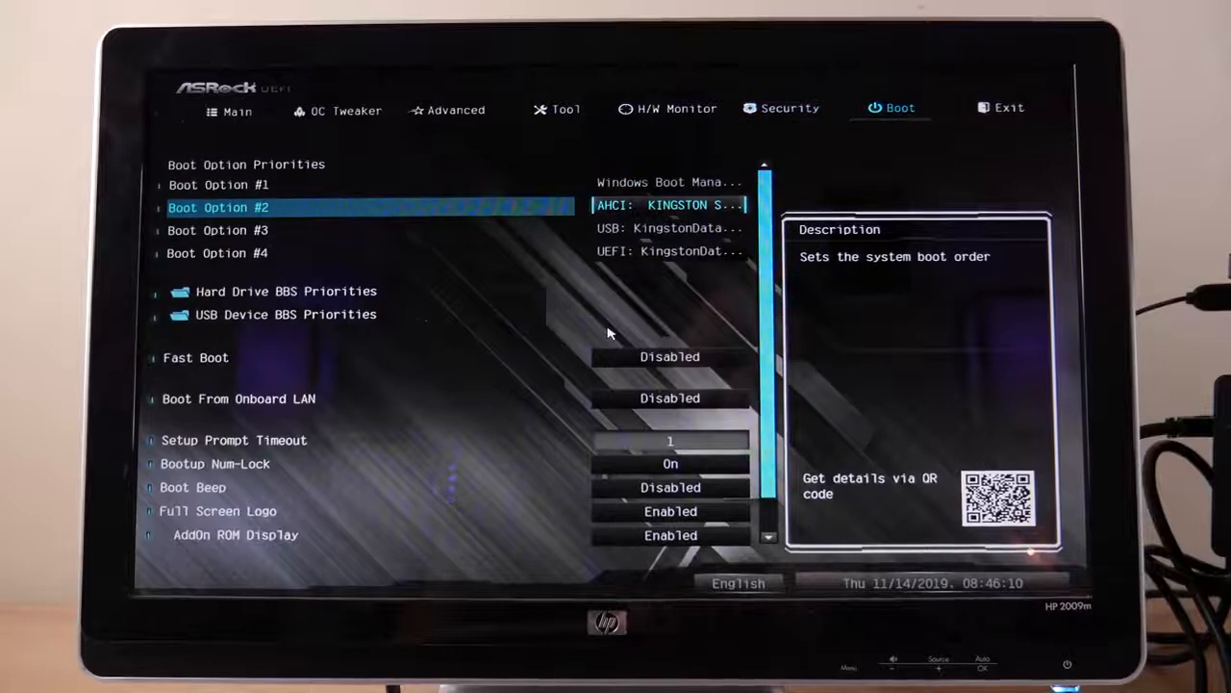
key("Down")
key("Up")
key("Down")
key("Up")
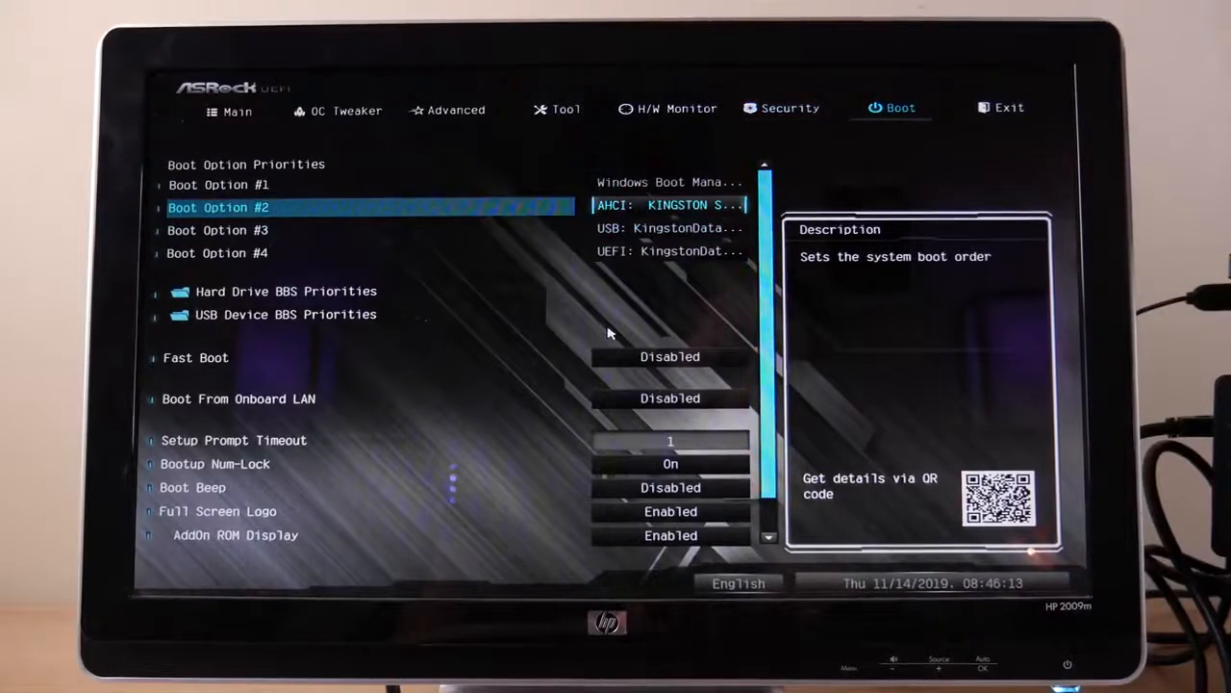
key("Up")
key("Return")
key("Down")
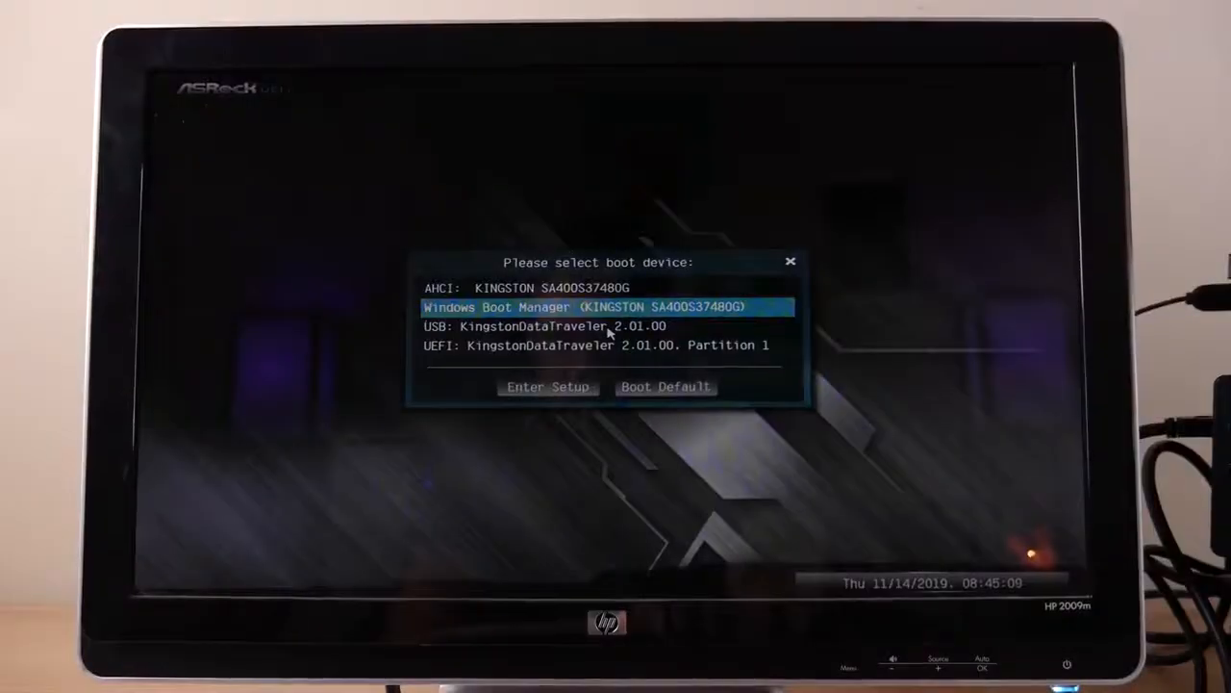
Choose the entry UEFI: KingstonDataTraveler 2.01.00, Partition 1 as the boot device.
key("Down")
key("Down")
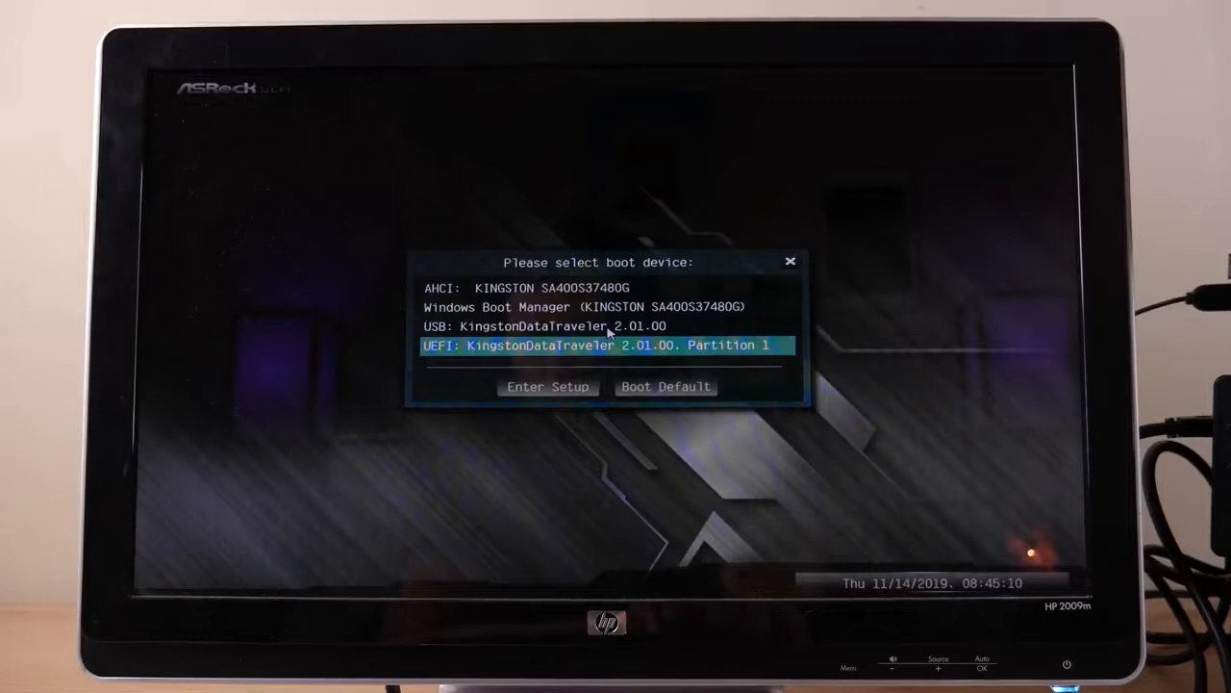
key("Down")
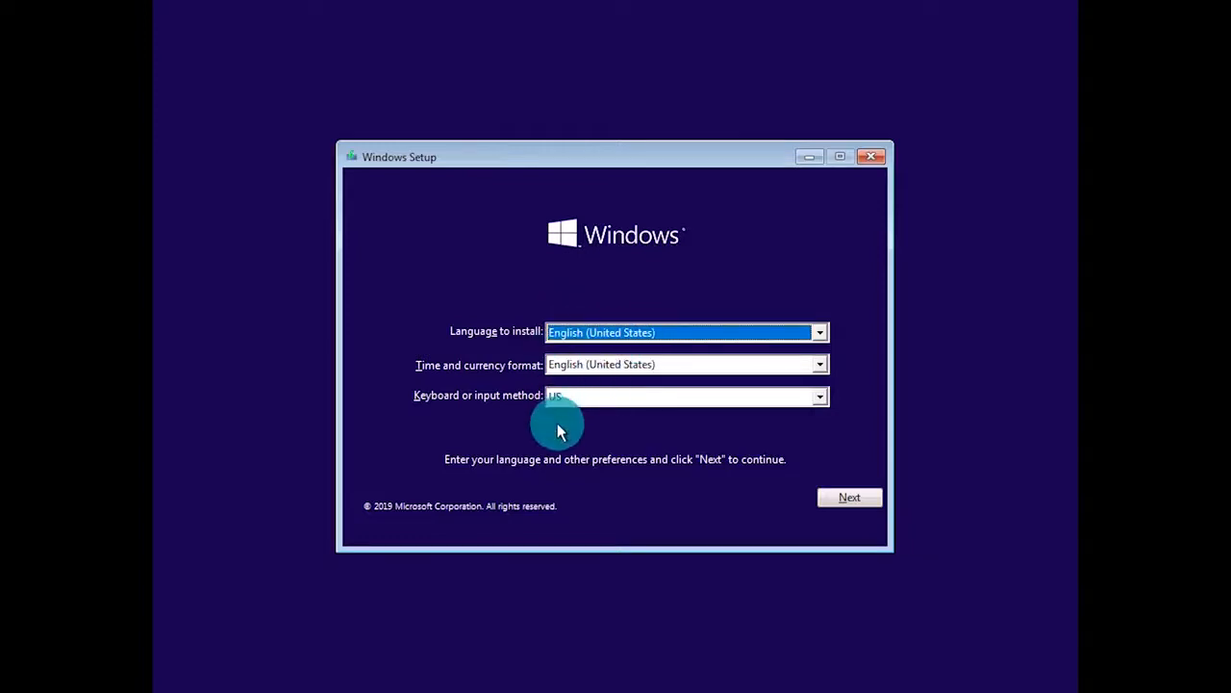
Start the Windows installation with English (United States) and the US keyboard, continuing without a product key.
left_click(848, 499)
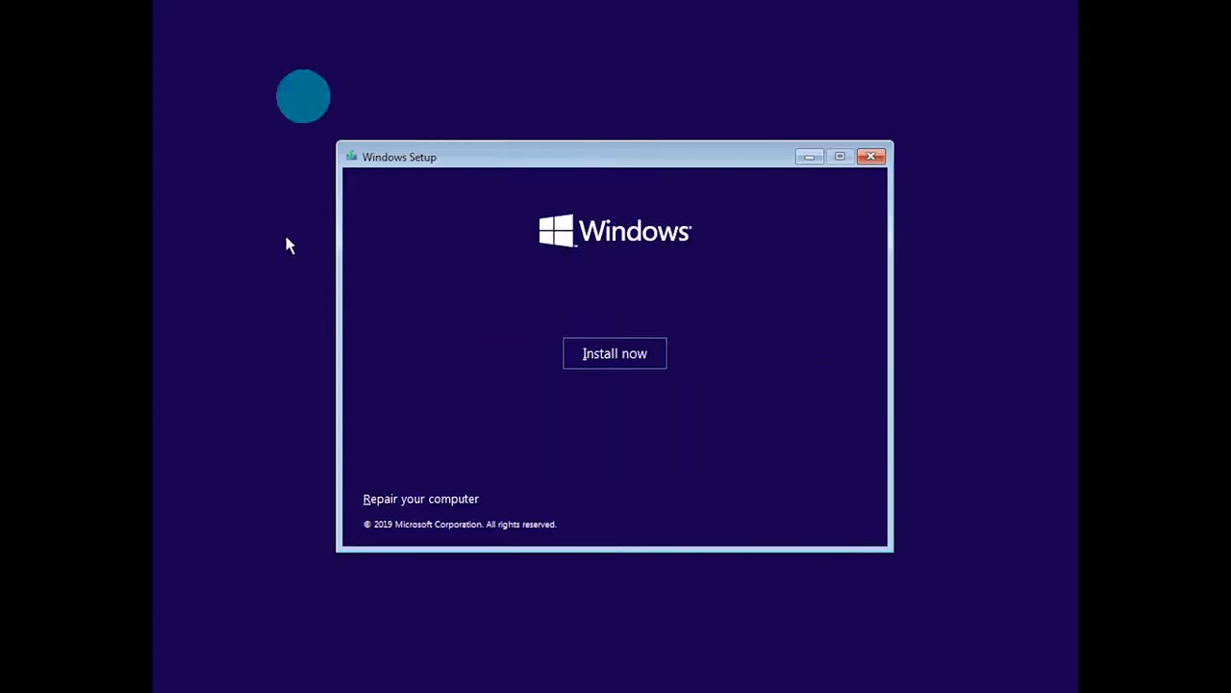
left_click(619, 353)
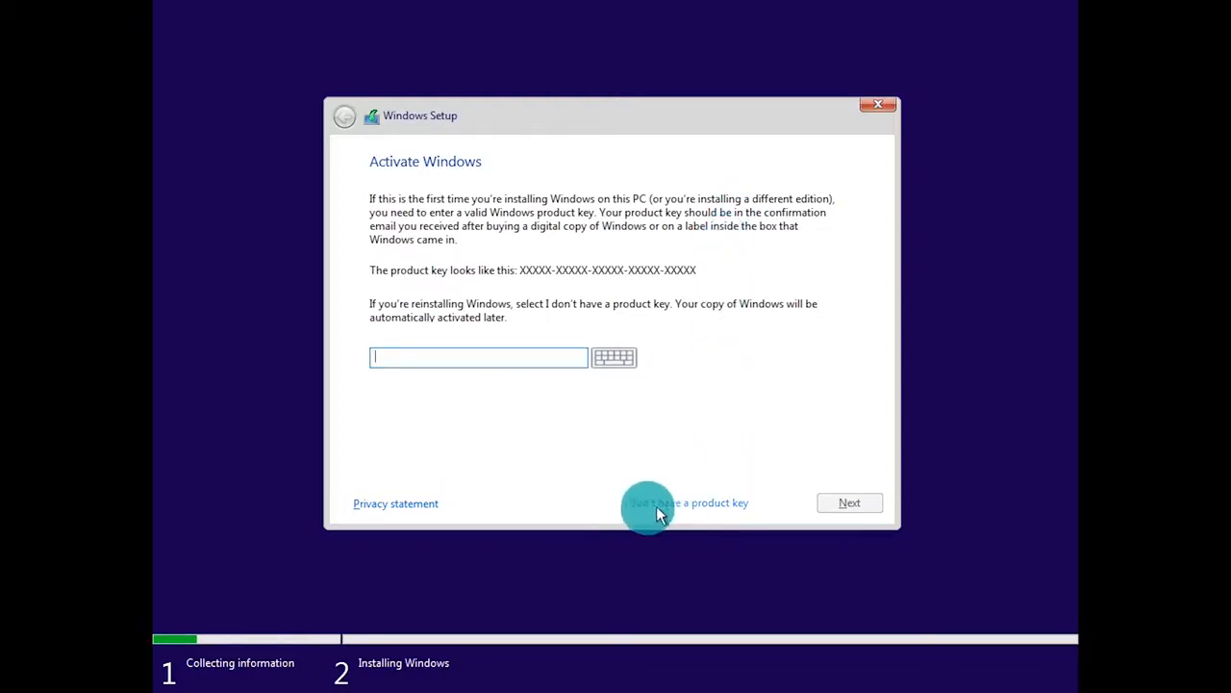
left_click(702, 502)
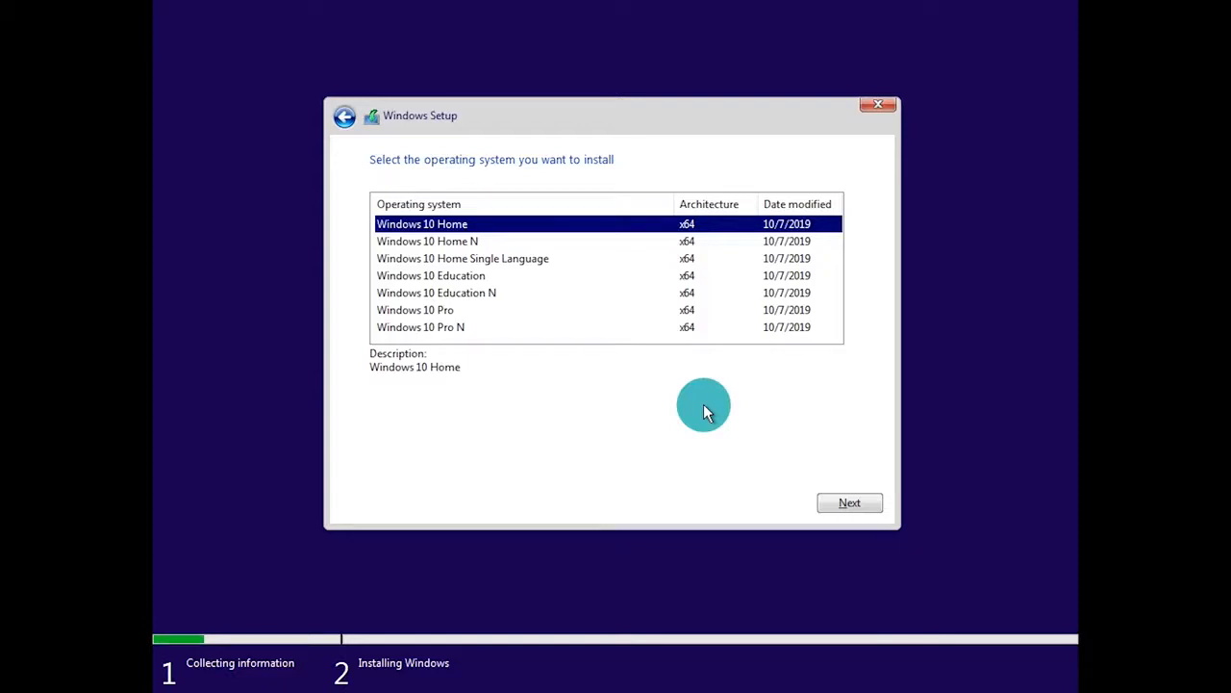
Choose Windows 10 Pro as the operating system to install and accept the license terms.
left_click(399, 313)
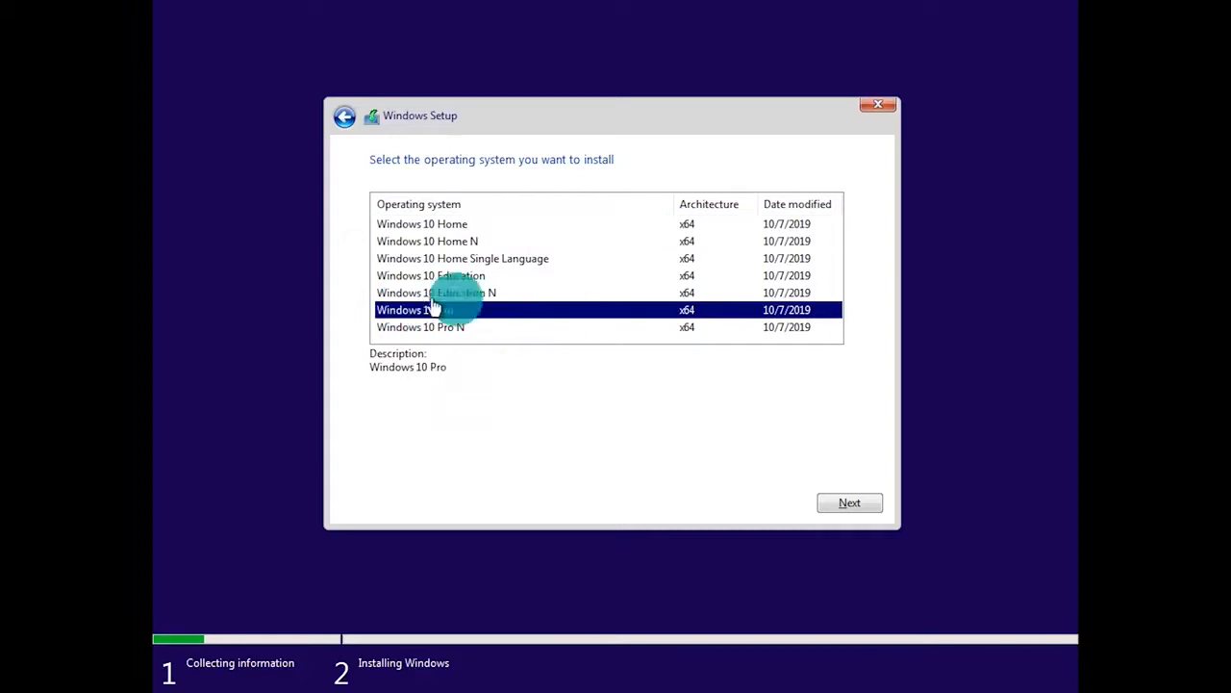
left_click(847, 504)
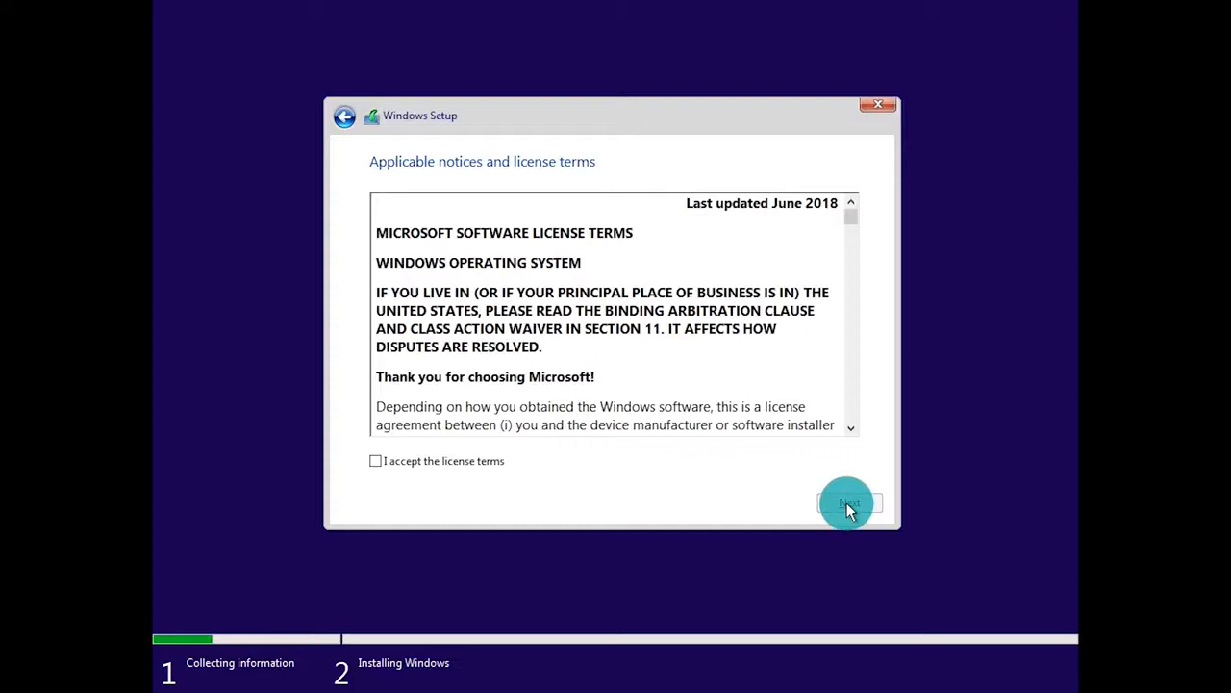
left_click(375, 460)
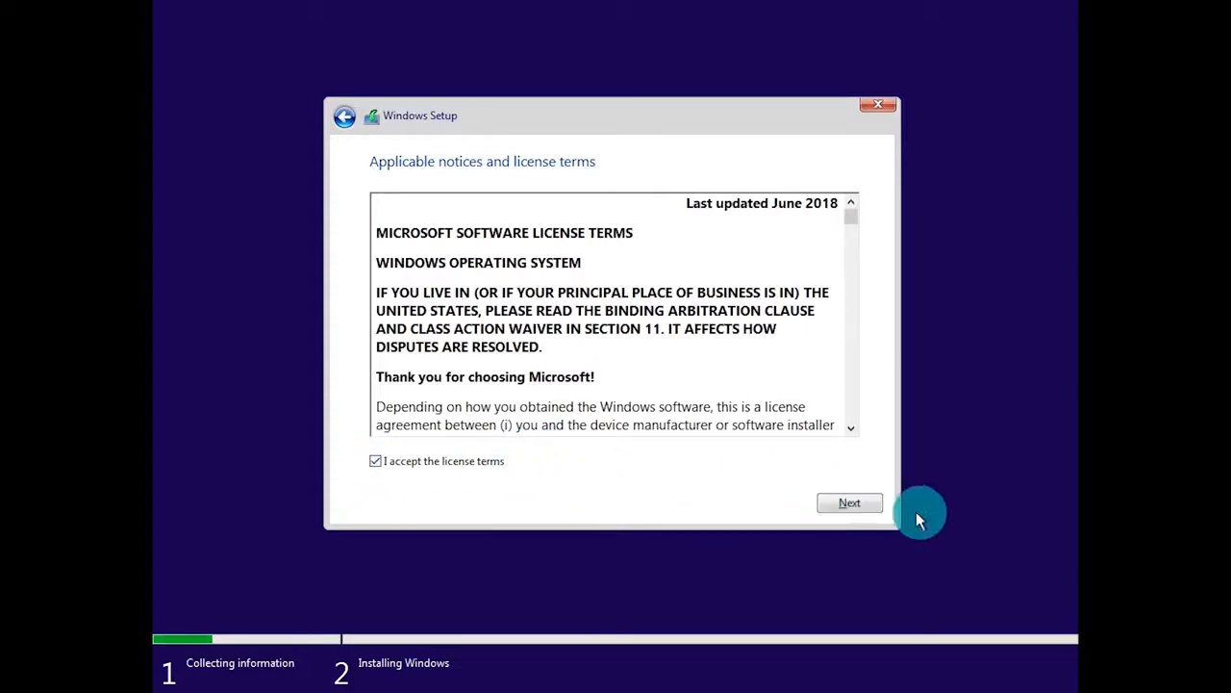
left_click(845, 502)
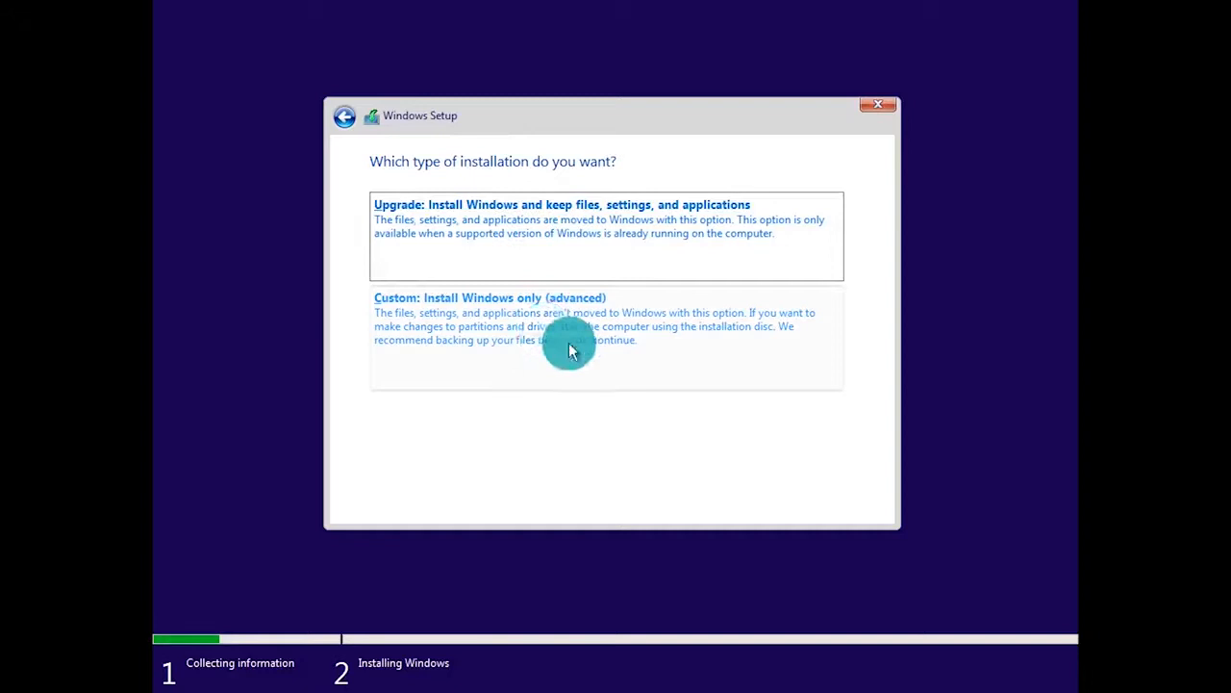
Choose the custom Windows-only installation and delete the System Reserved partition from Drive 0.
left_click(482, 341)
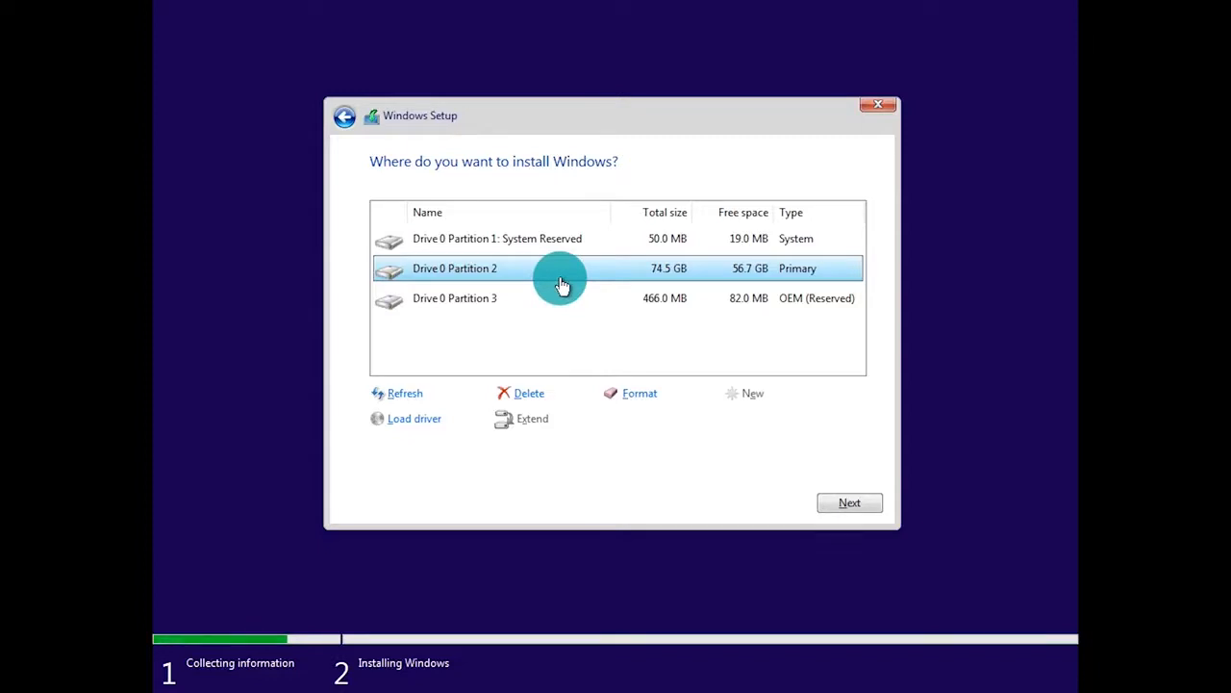
left_click(460, 240)
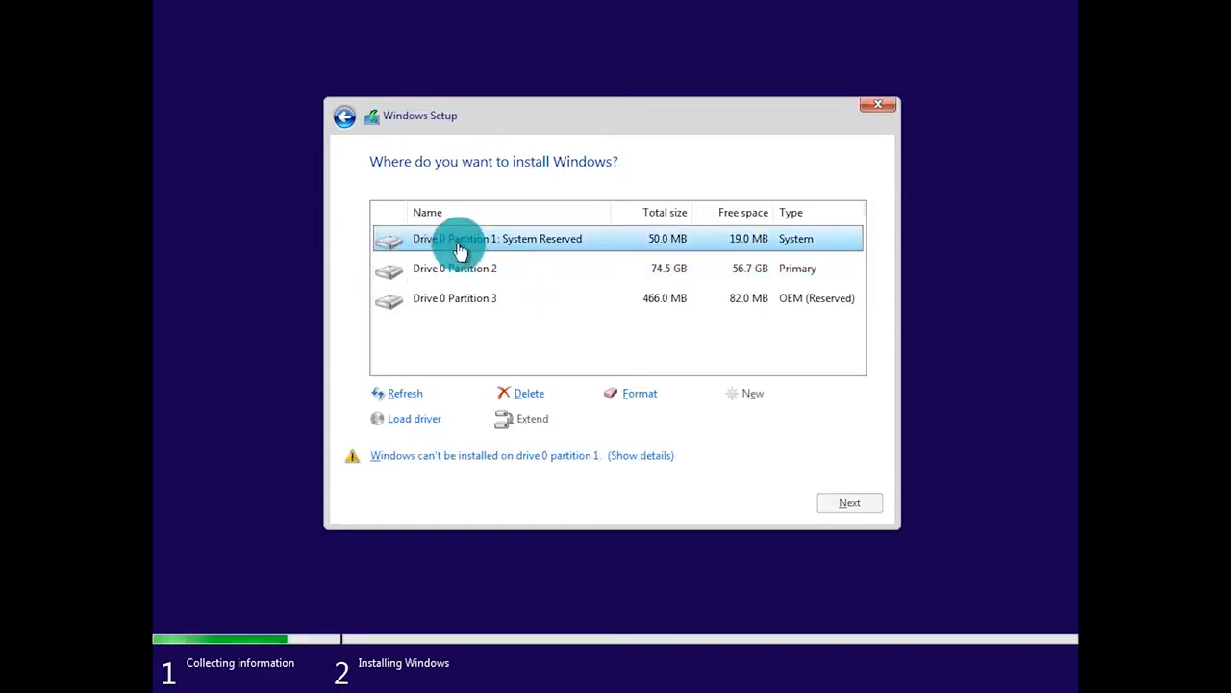
left_click(521, 394)
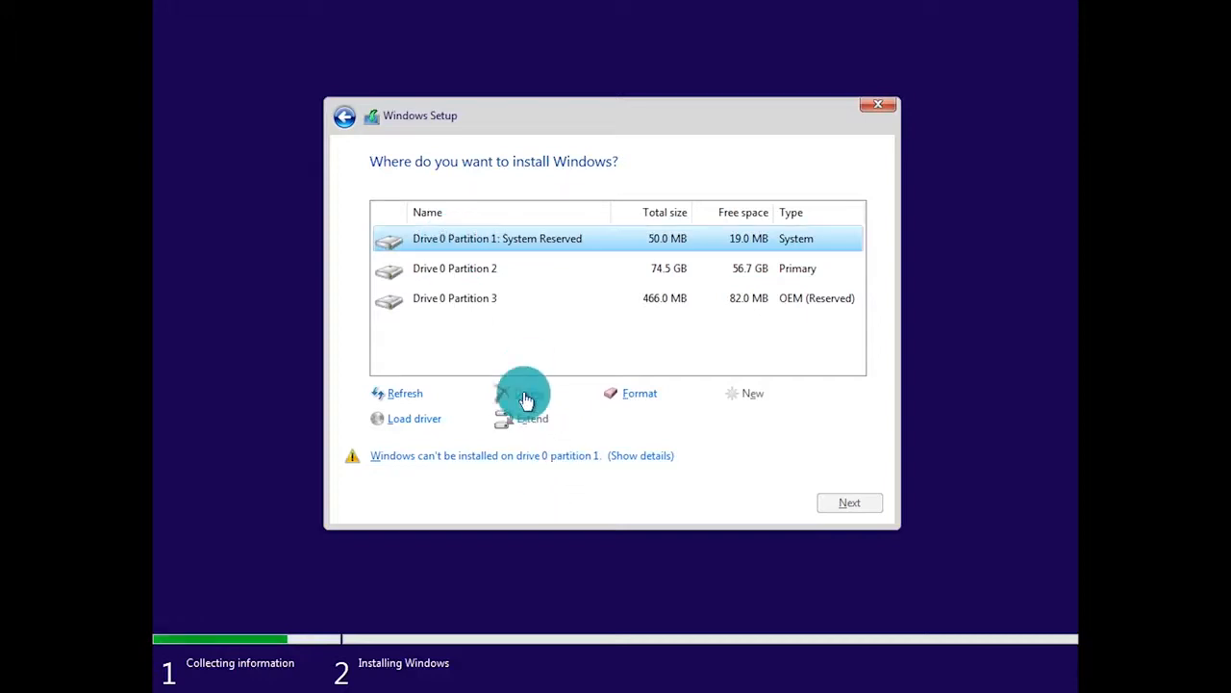
left_click(729, 420)
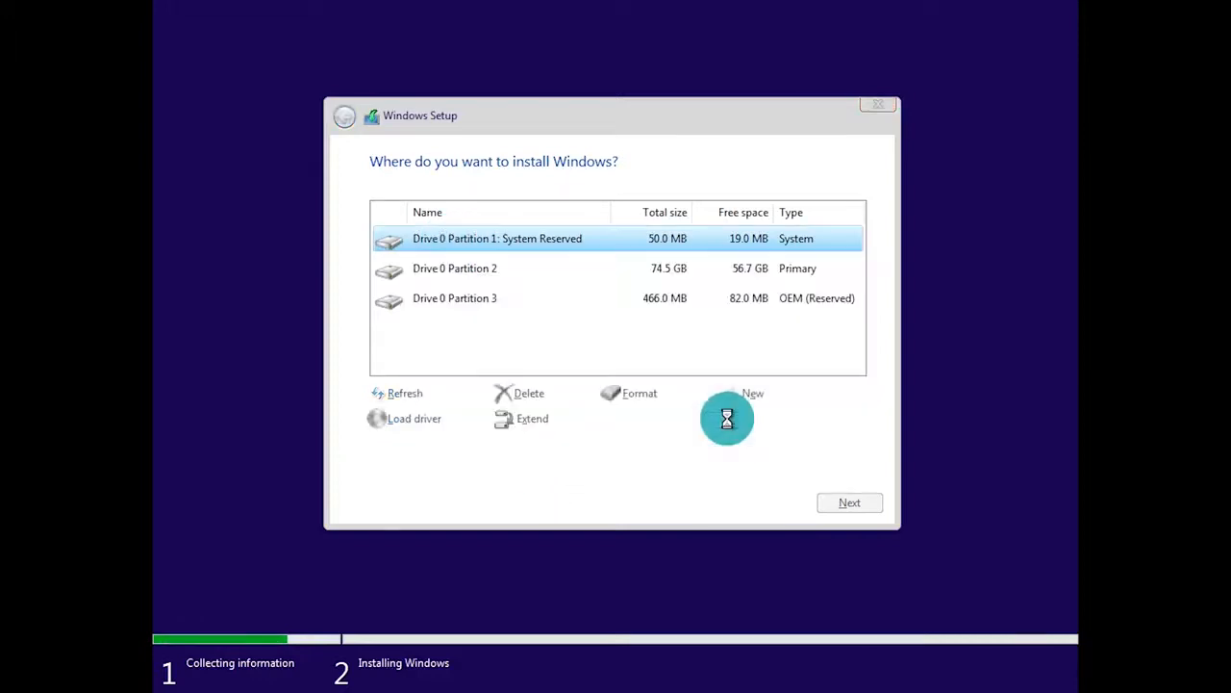
Delete the remaining primary and OEM (Reserved) partitions from Drive 0 and start installing Windows on its unallocated space.
left_click(472, 279)
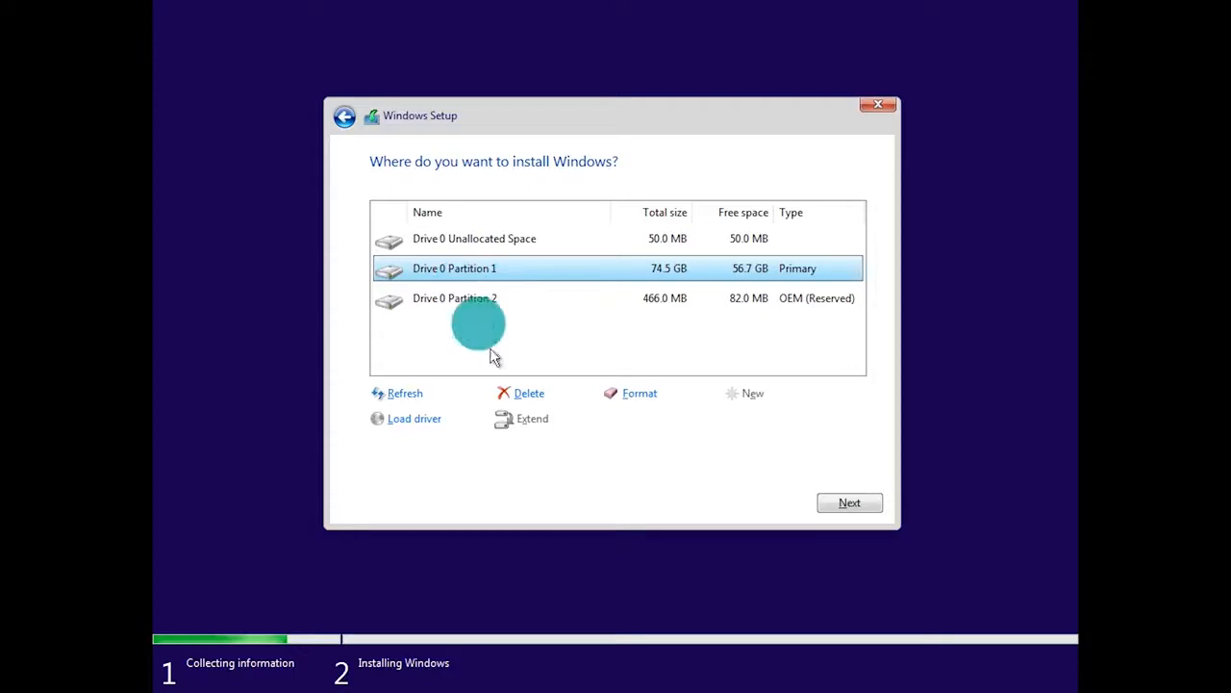
left_click(528, 393)
left_click(737, 417)
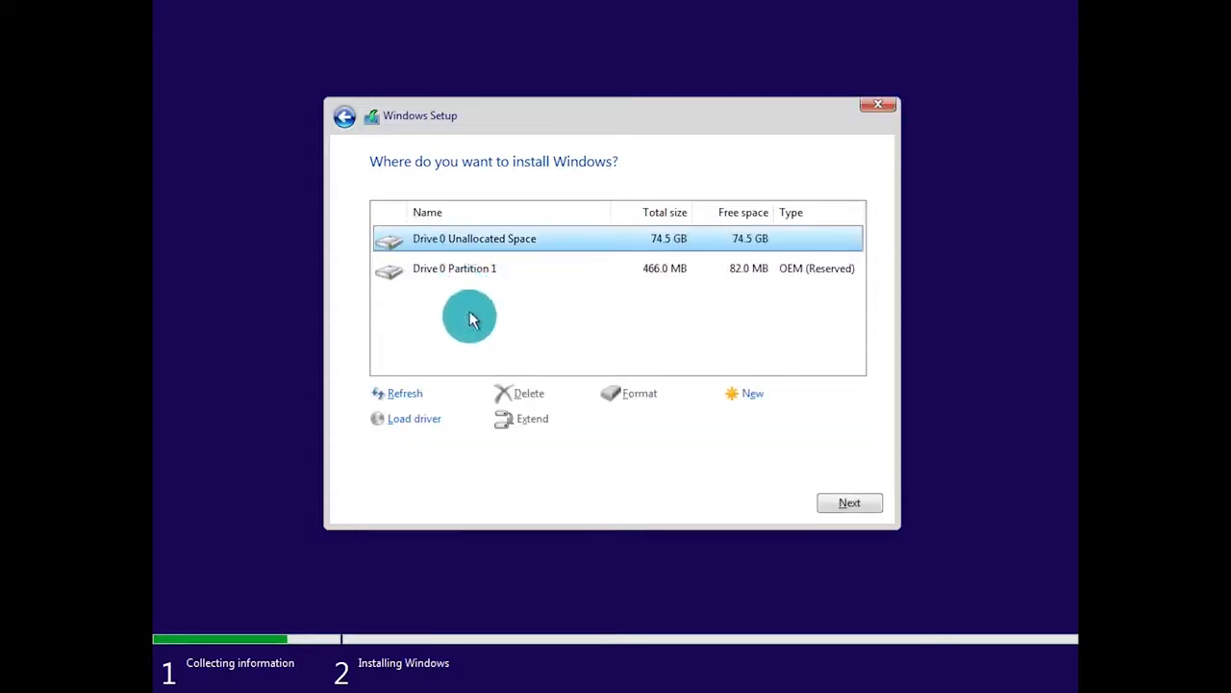
left_click(454, 269)
left_click(528, 395)
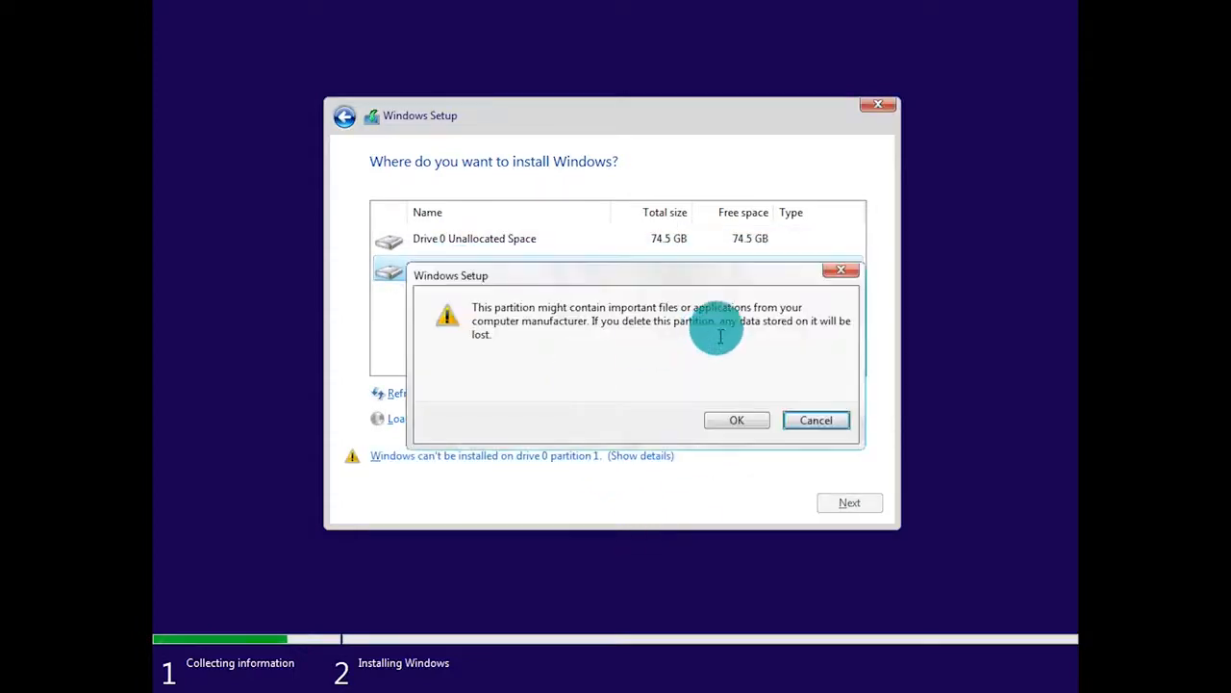
left_click(742, 420)
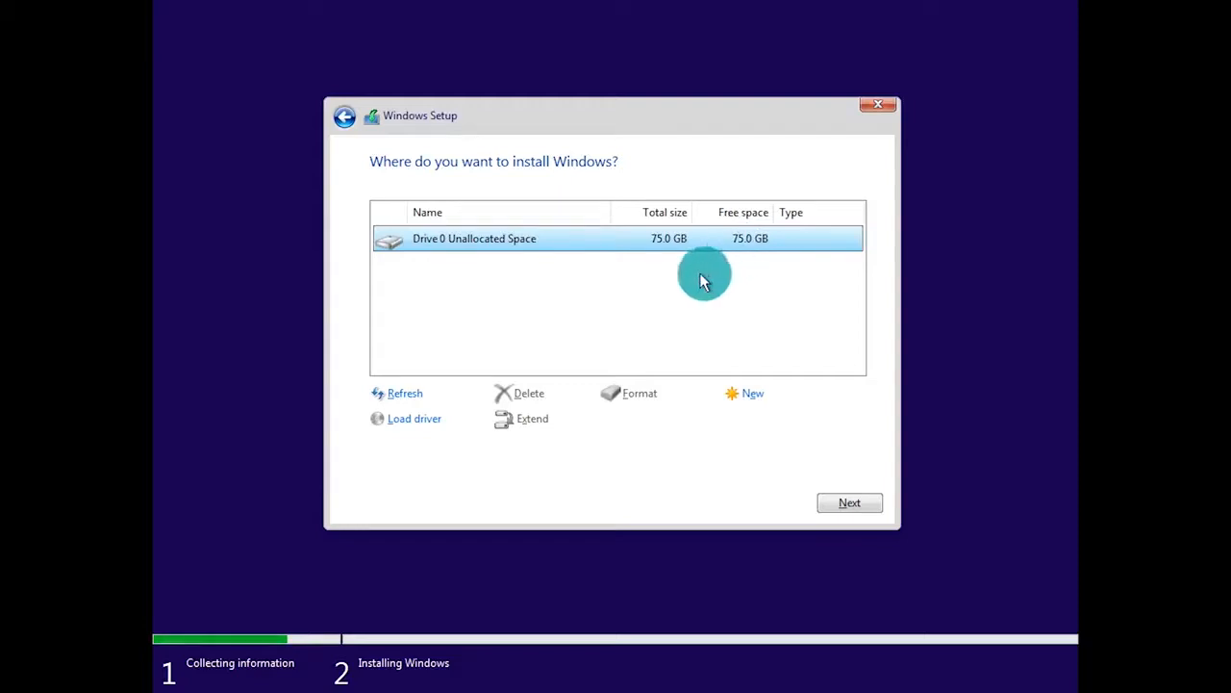
left_click(859, 505)
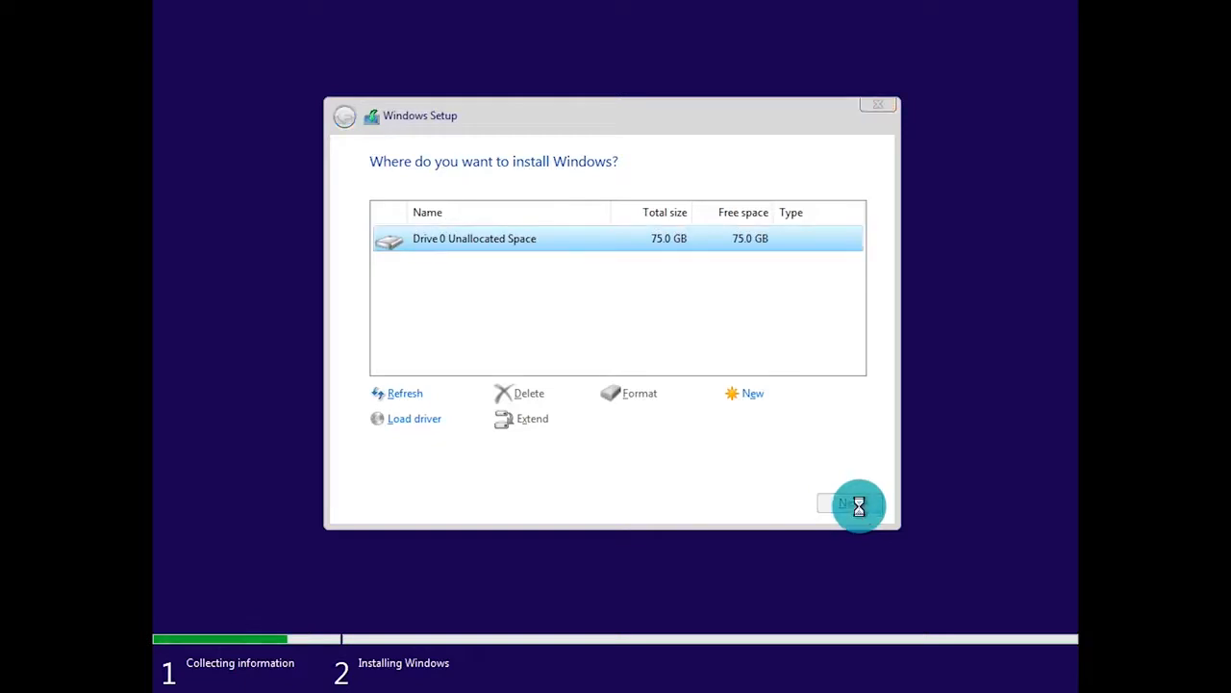